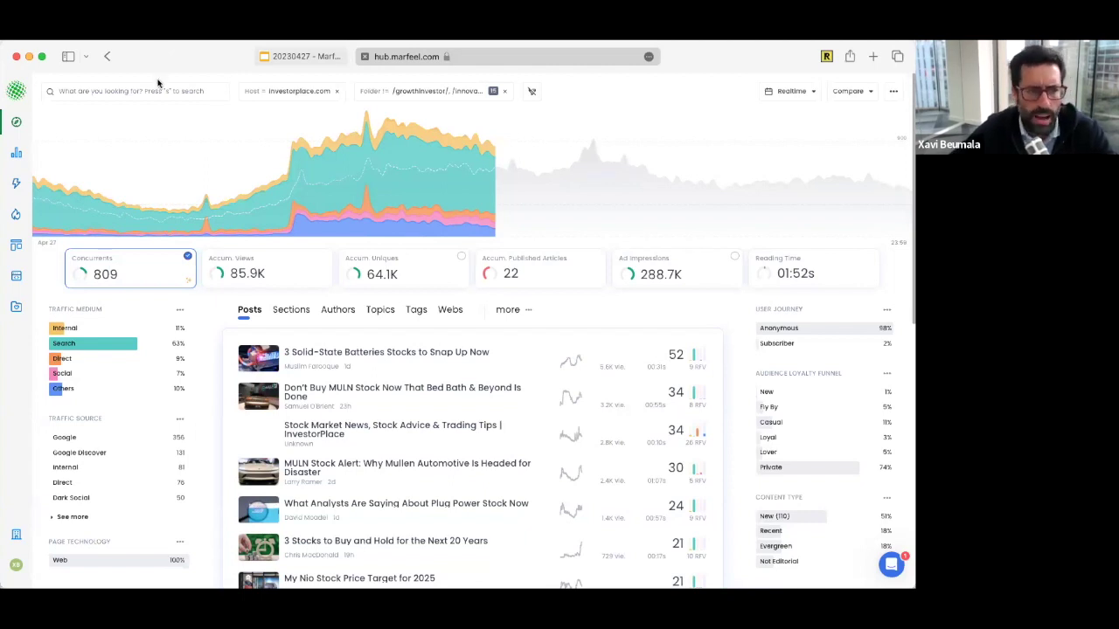
left_click(108, 92)
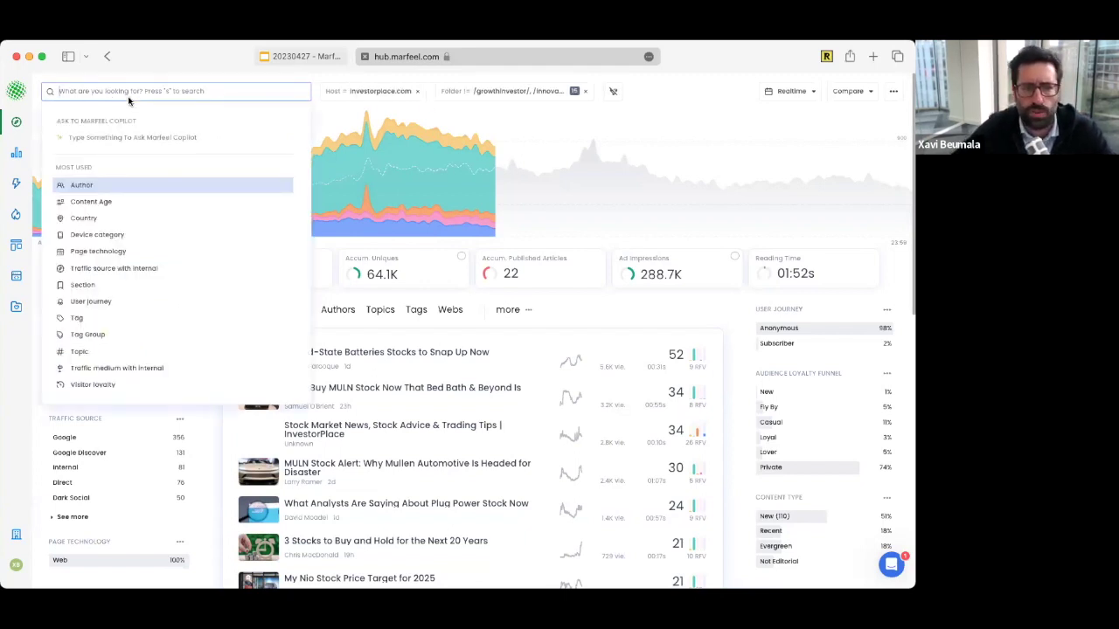
key("Escape")
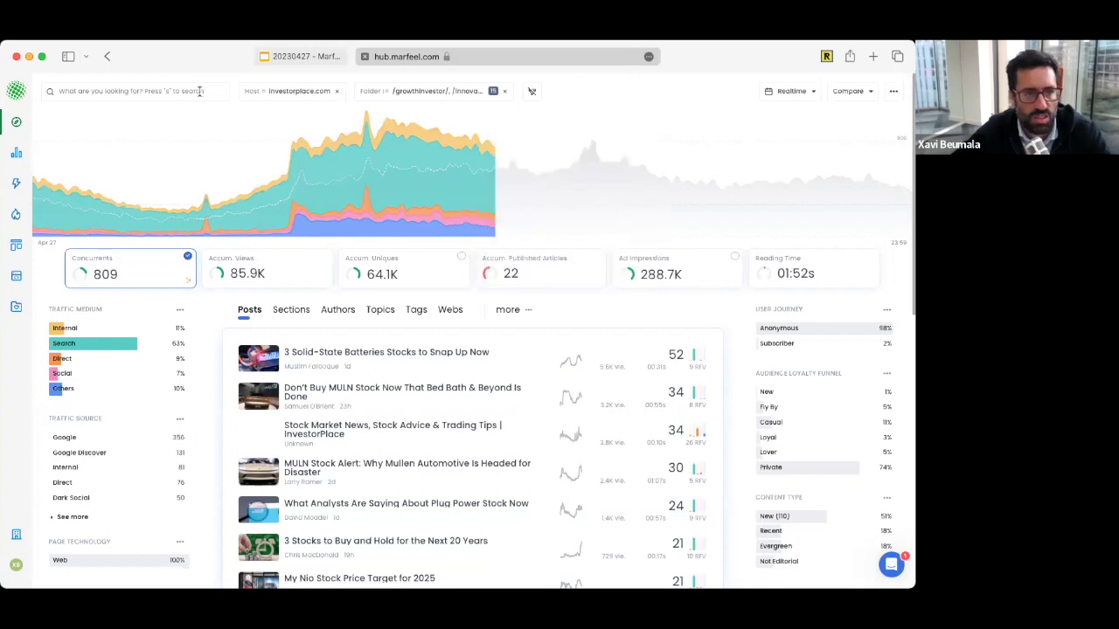
key("s")
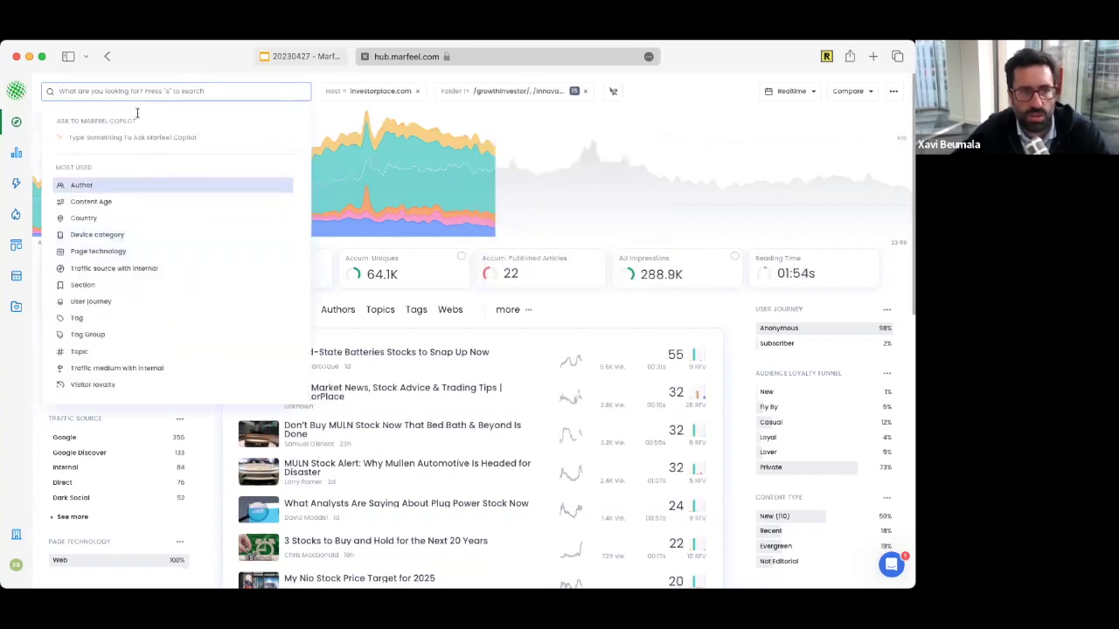
key("Escape")
Step: Search the dashboard for "canada", filter it by the country Canada and check the top countries list
left_click(190, 89)
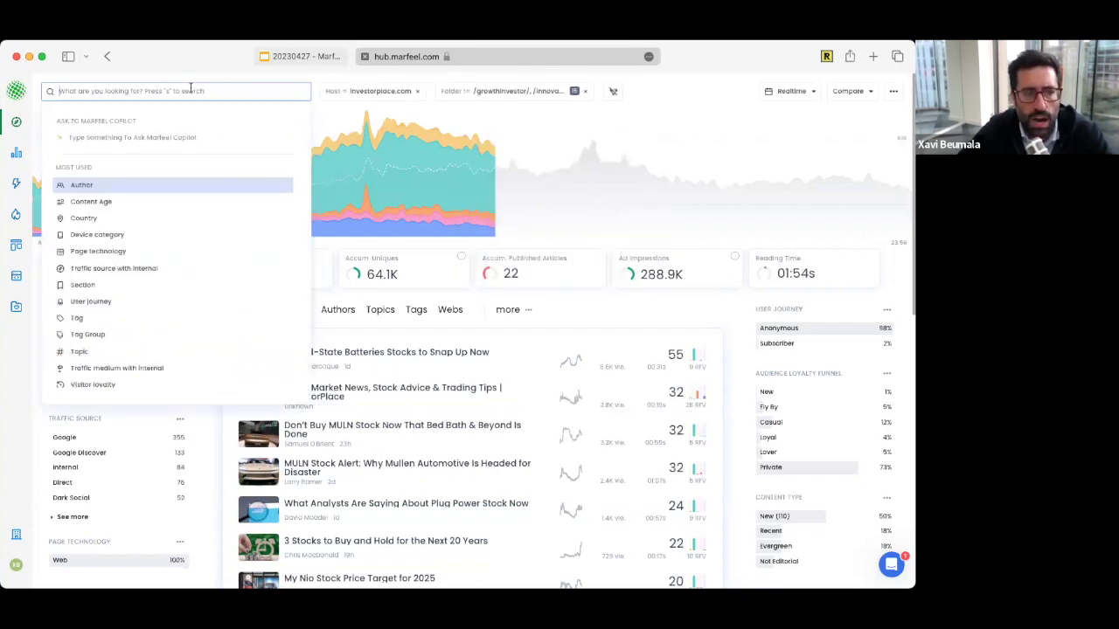
type("canada")
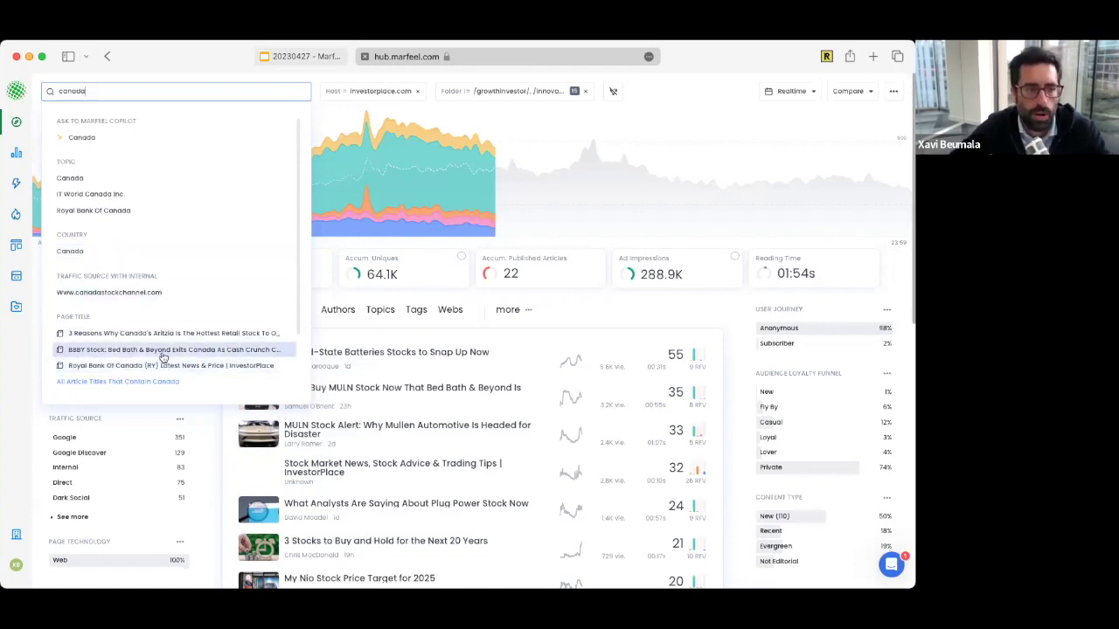
left_click(89, 254)
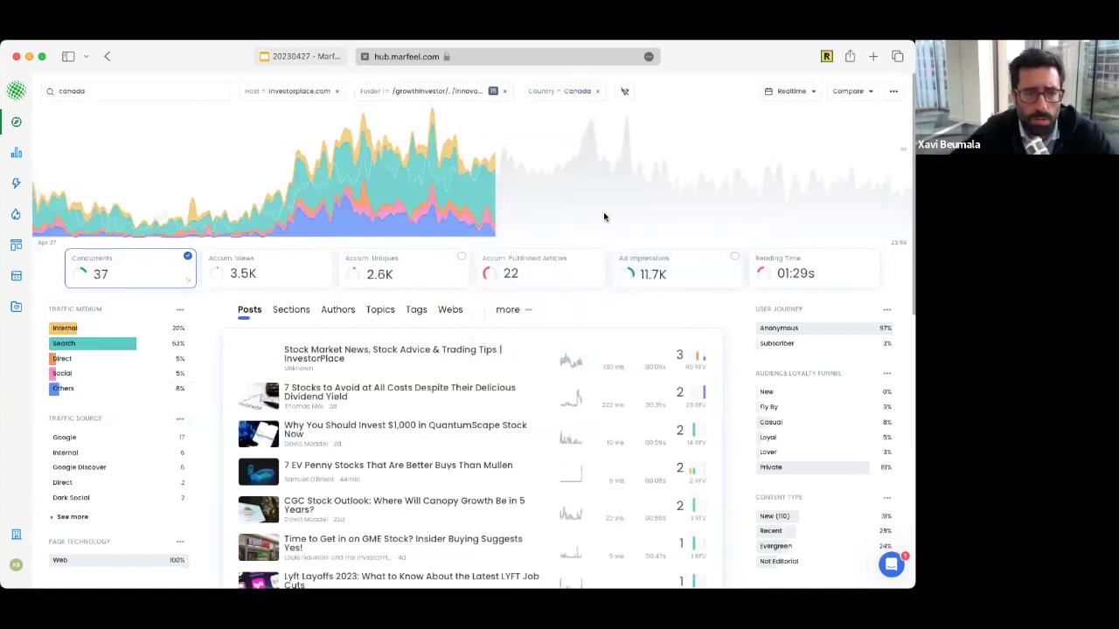
scroll(612, 332, "down", 5)
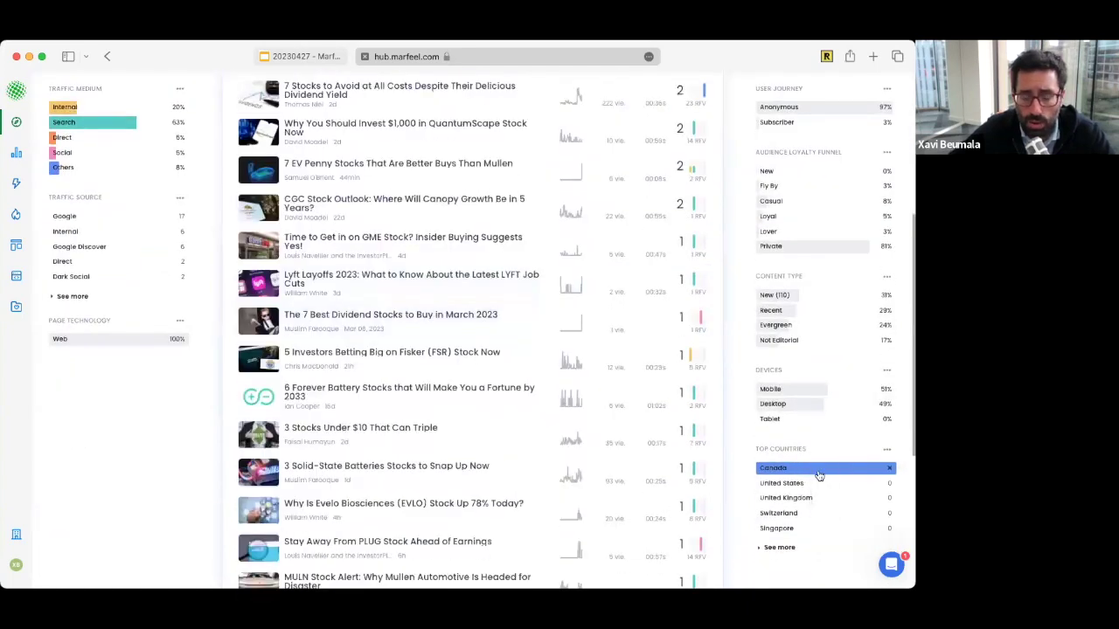
Step: Remove the Canada country filter from the dashboard, keeping the host and folder filters
scroll(752, 442, "up", 5)
scroll(603, 175, "up", 1)
left_click(623, 91)
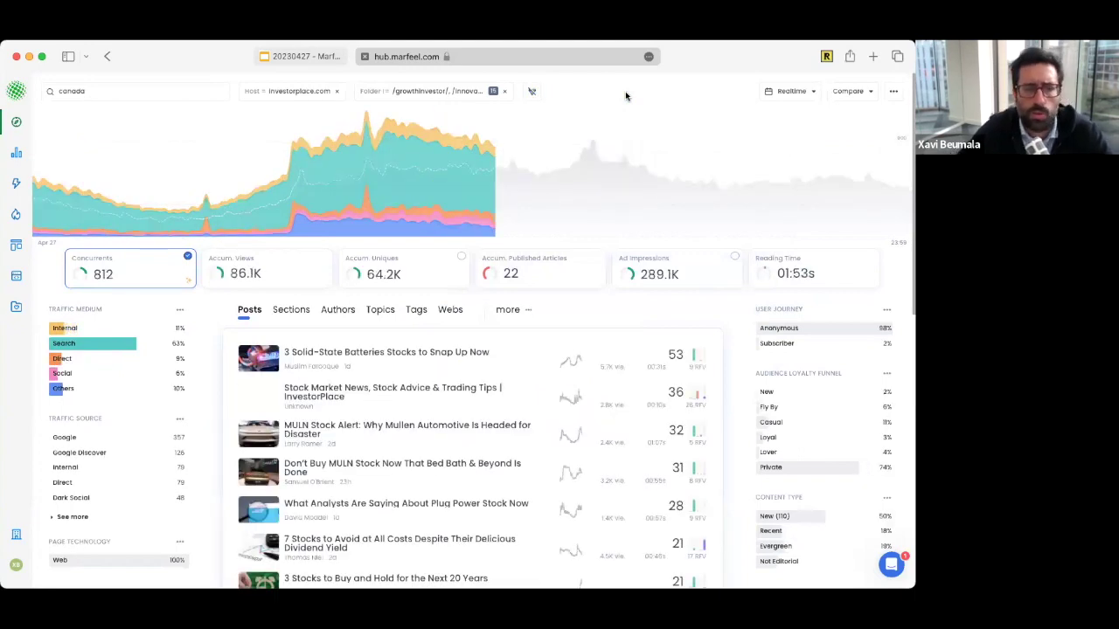
Step: Search for "discover" to review the suggested topics, traffic sources and page titles, and clear the search
left_click(161, 92)
double_click(161, 92)
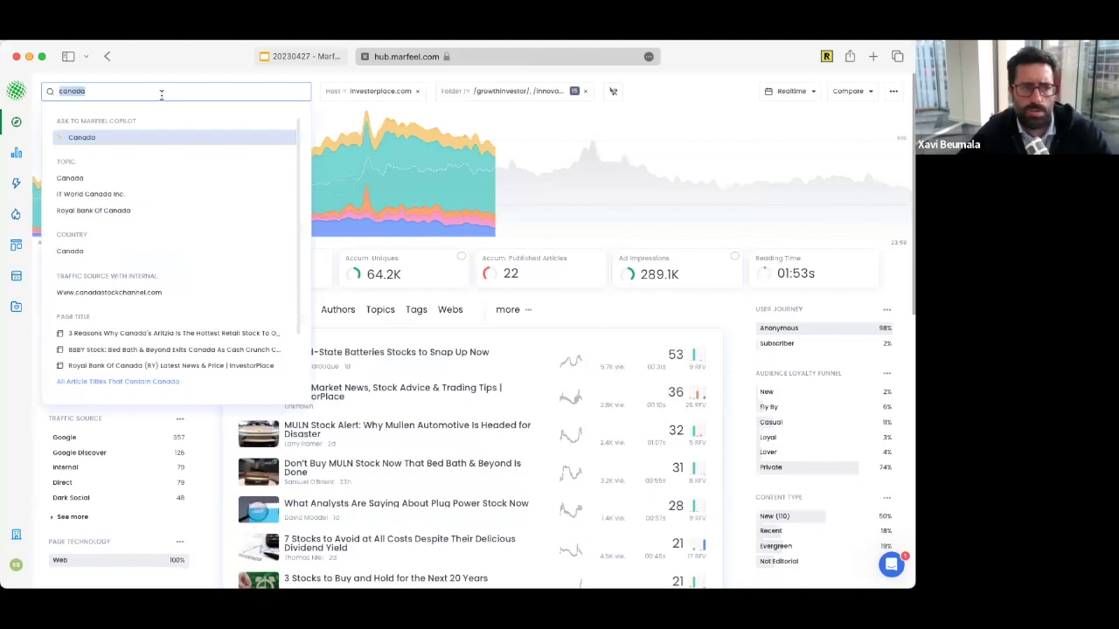
type("discover")
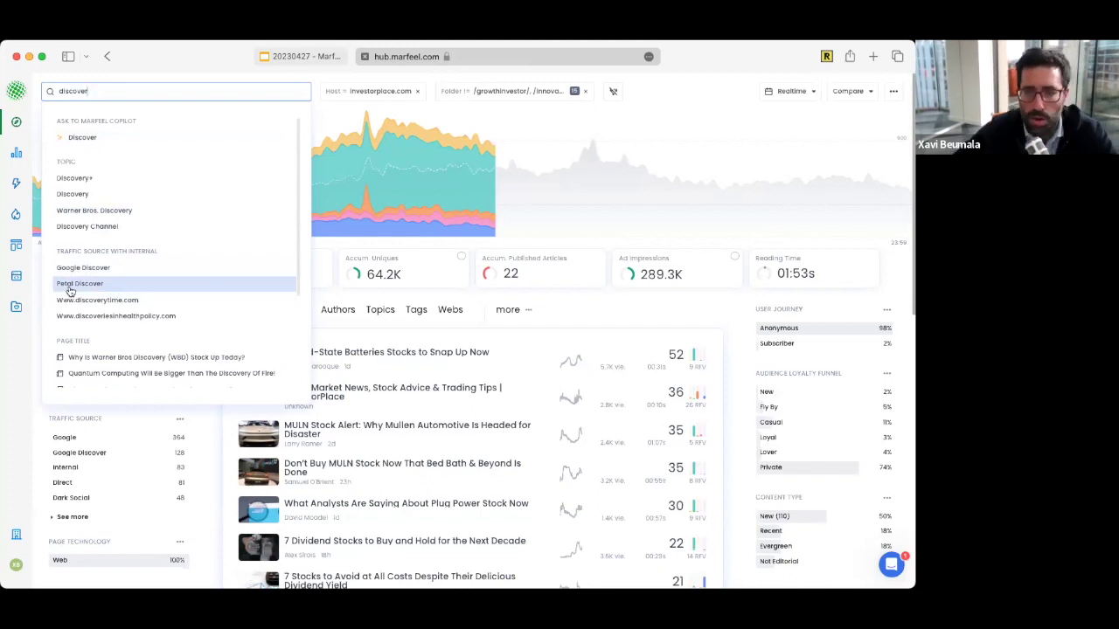
key("super+a")
key("BackSpace")
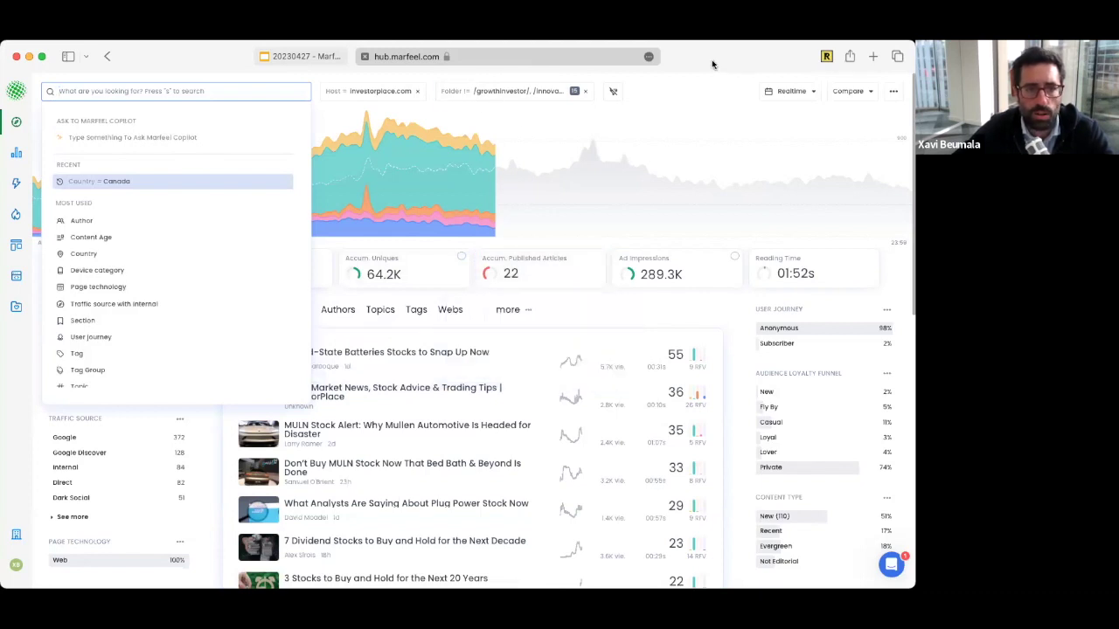
Step: Open the InvestorPlace website in a new tab, open the article "A Line-in-the-Sand Moment for Investing" and select its address
key("super+t")
type("in")
key("Return")
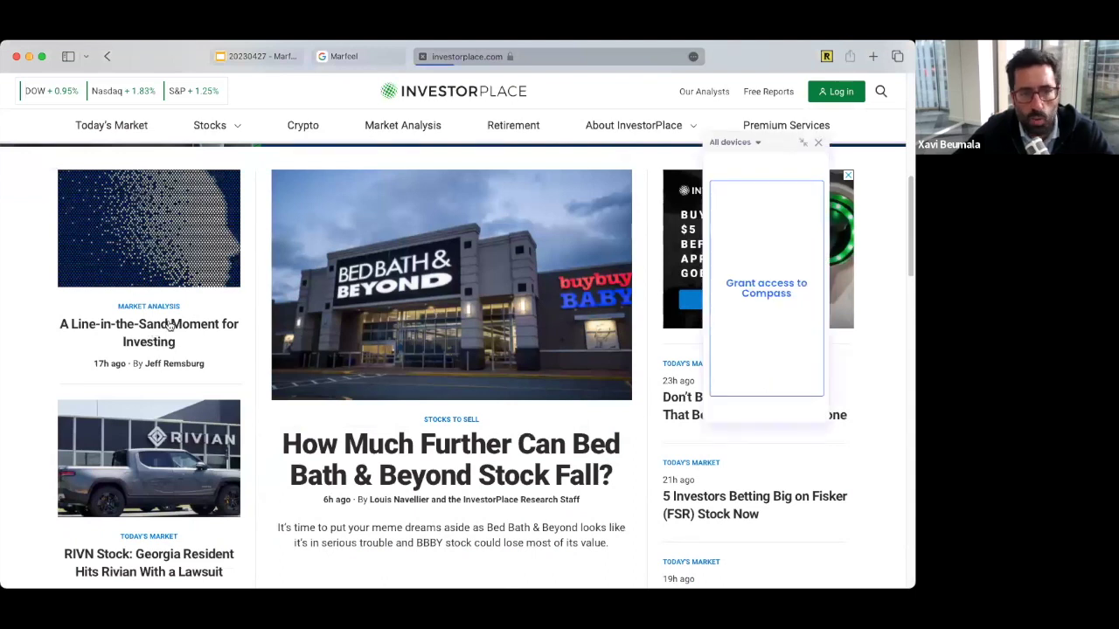
left_click(171, 325)
key("super+l")
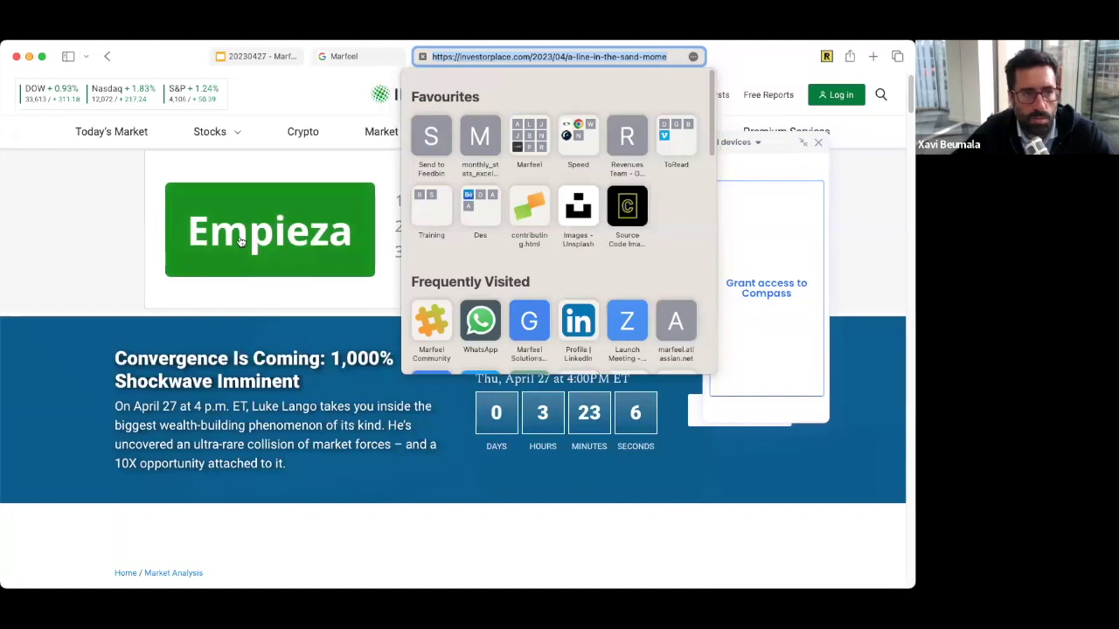
Step: Switch back to Marfeel, search for the full URL of the article and open its analytics page
key("ctrl+shift+Tab")
type("https://investorplace.com/2023/04/a-line-in-the-sand-moment-for-investing/")
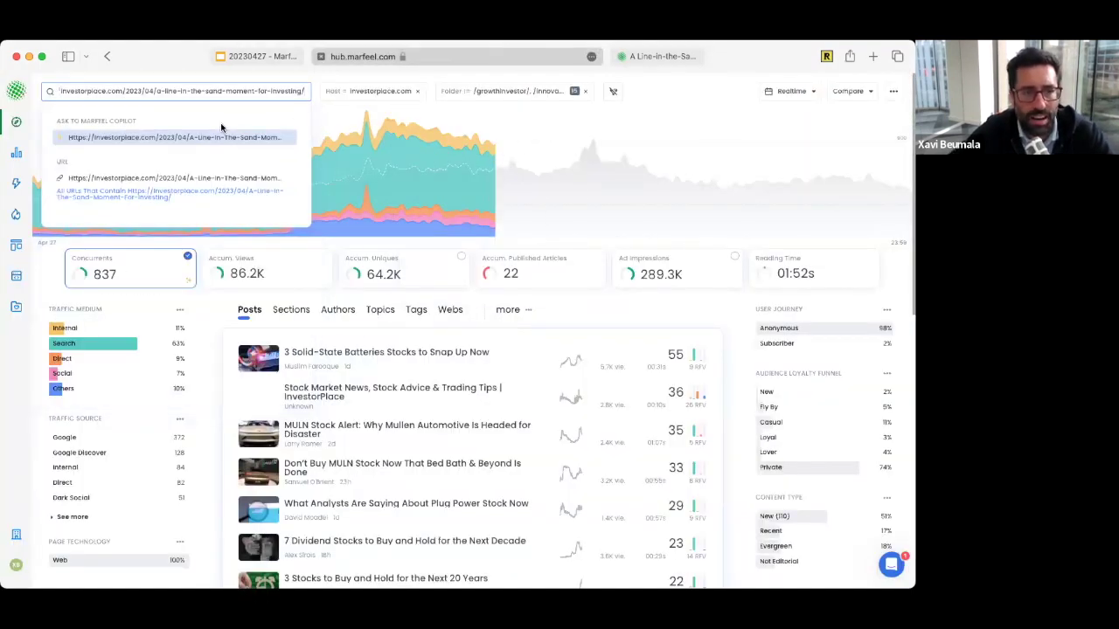
left_click(147, 181)
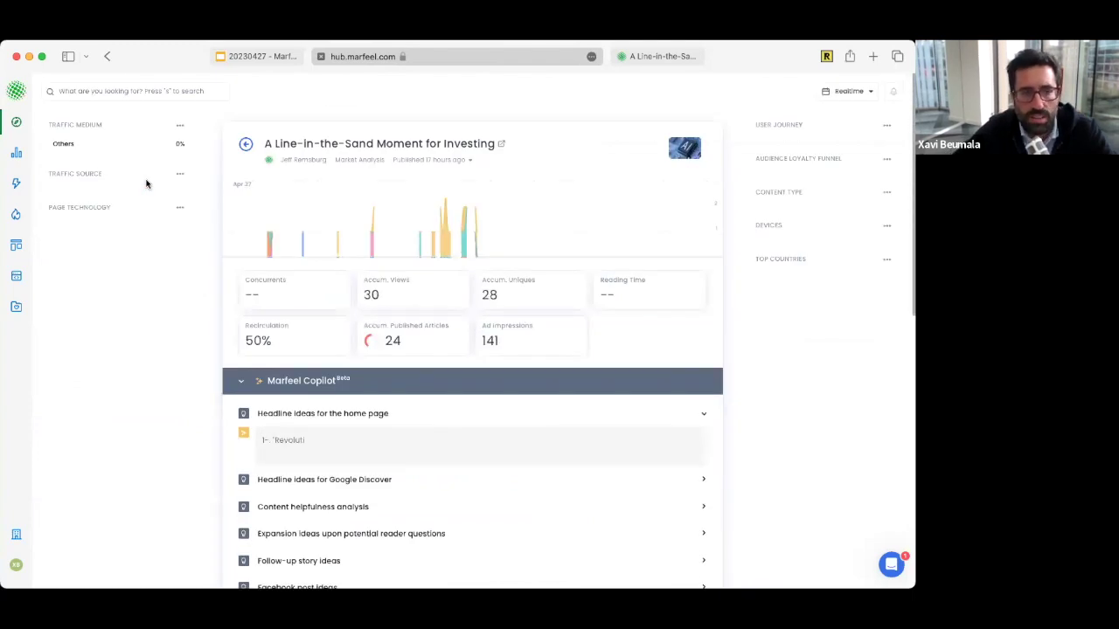
Step: Return to the main dashboard, search for a person by partial first name and clear the search text
left_click(14, 122)
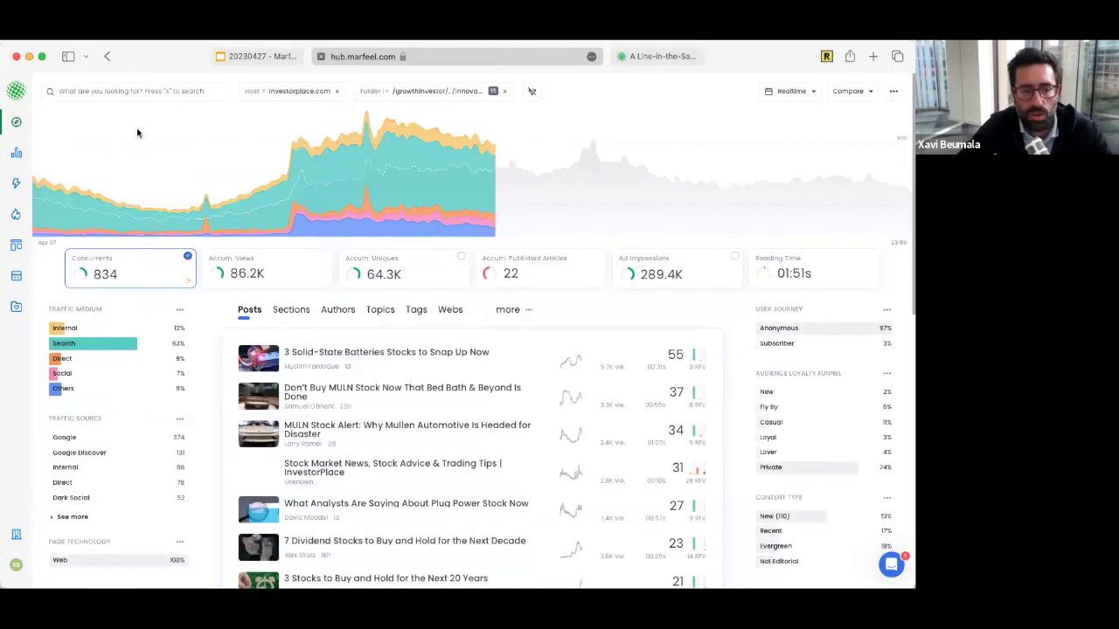
type("s")
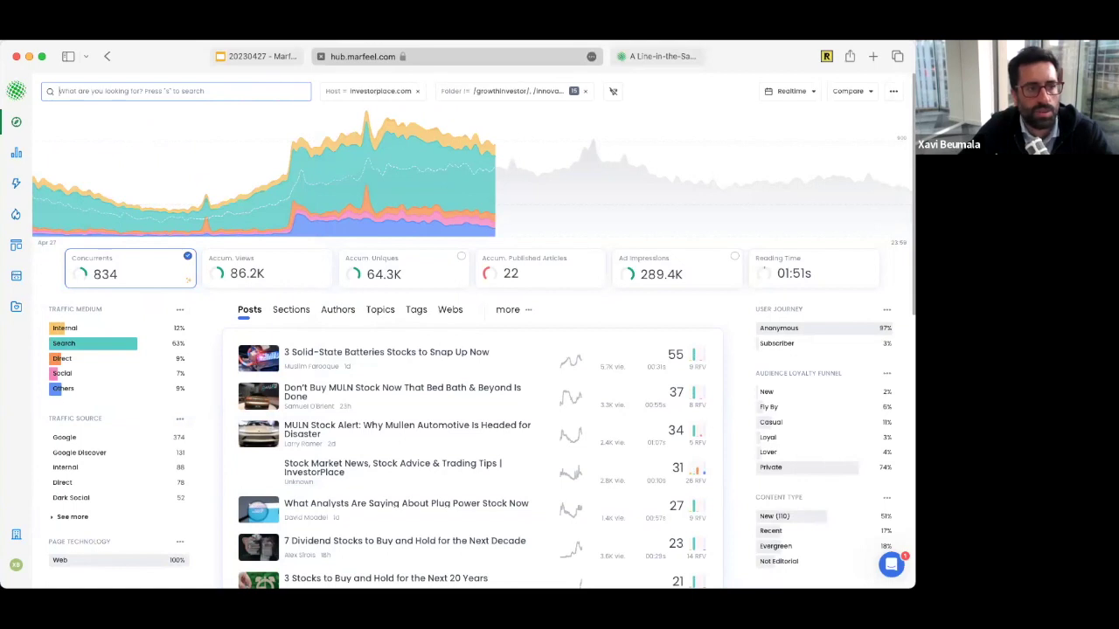
type("alexand")
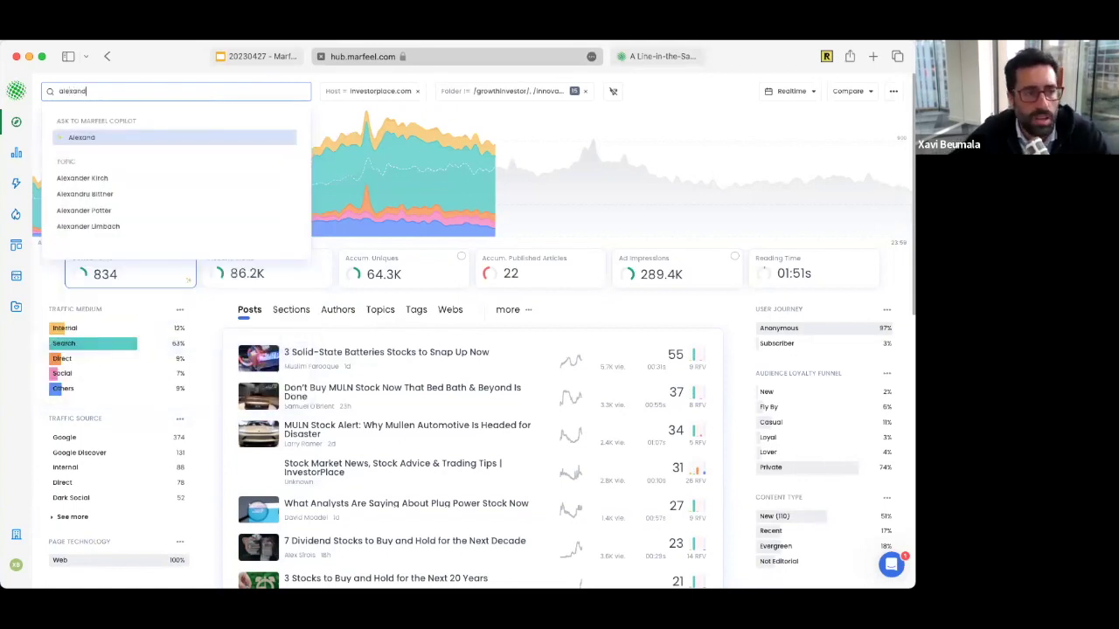
key("BackSpace")
key("BackSpace")
key("BackSpace")
key("BackSpace")
key("BackSpace")
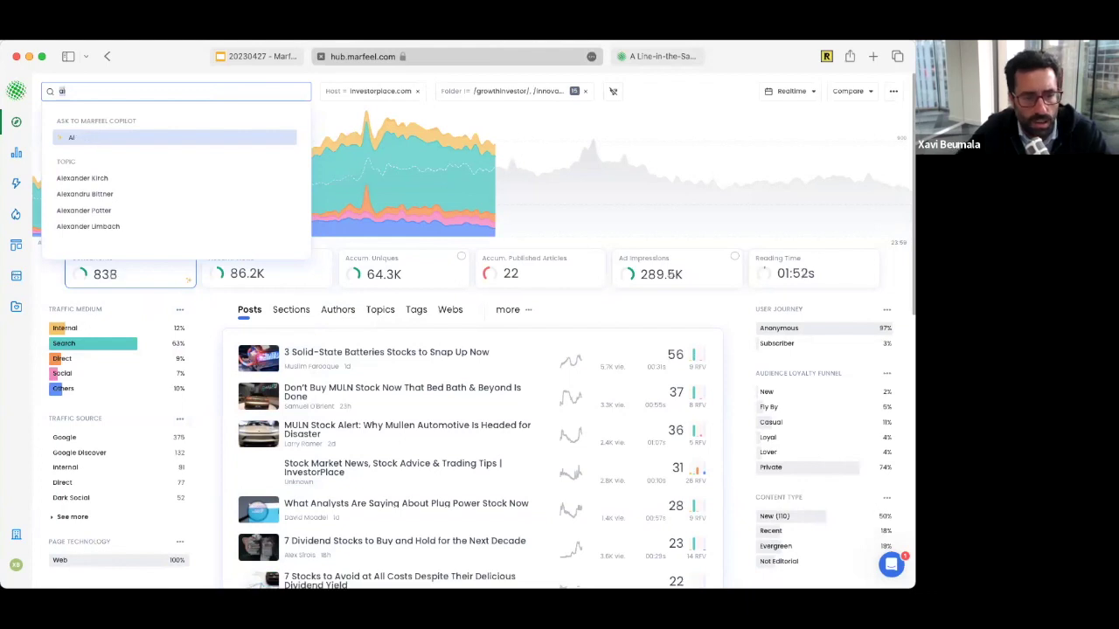
key("BackSpace")
key("BackSpace")
Step: Search for an author by a different first name, review the author and topic suggestions, and close them
type("davi")
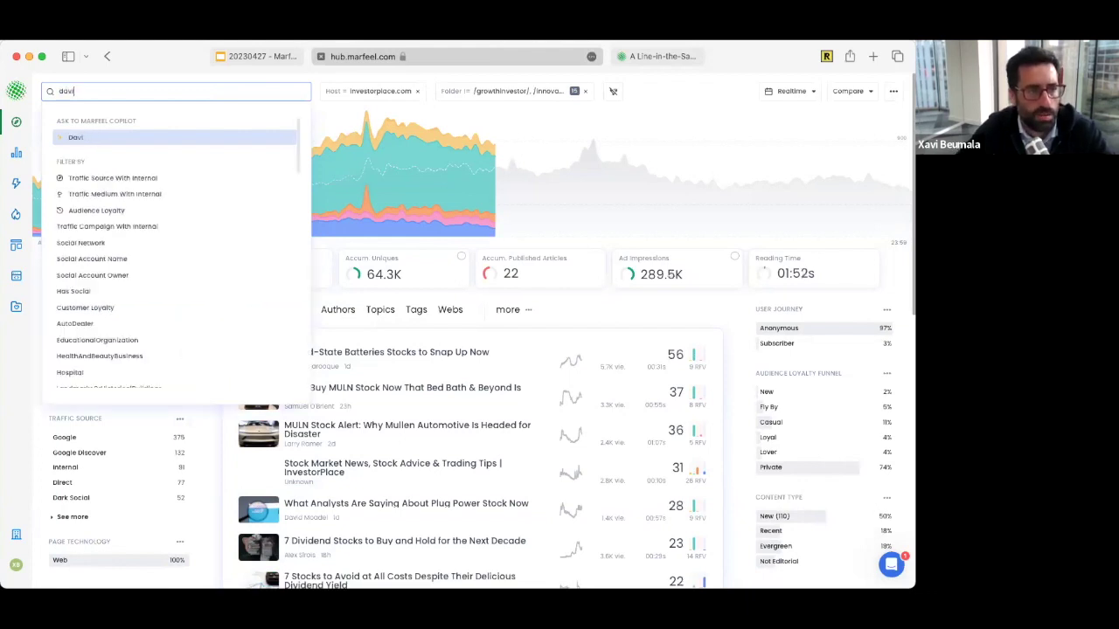
type("d")
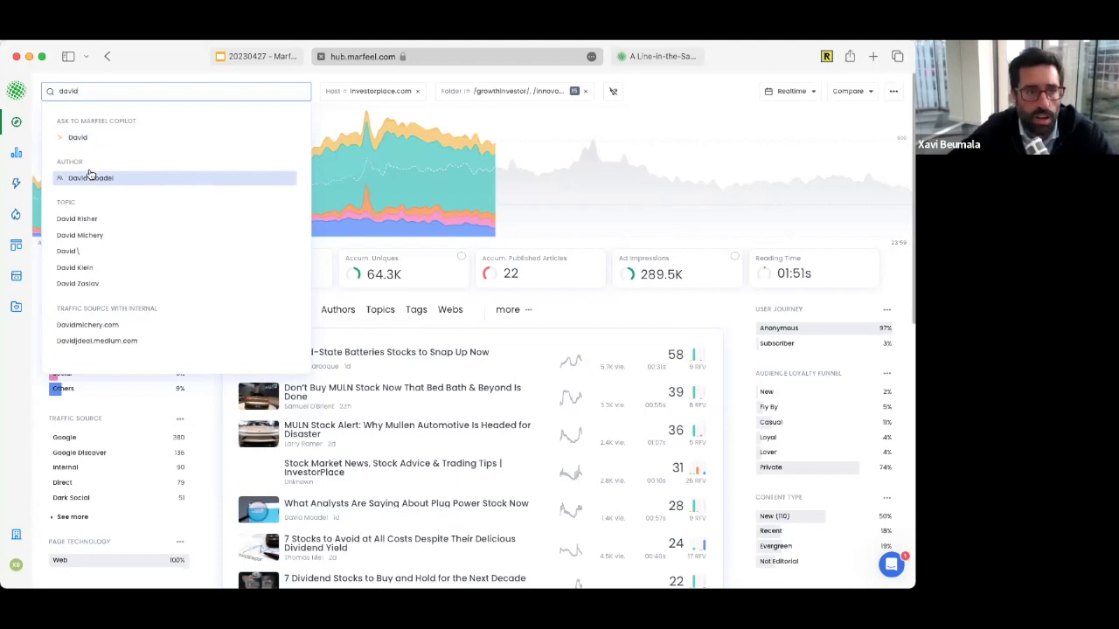
left_click(712, 91)
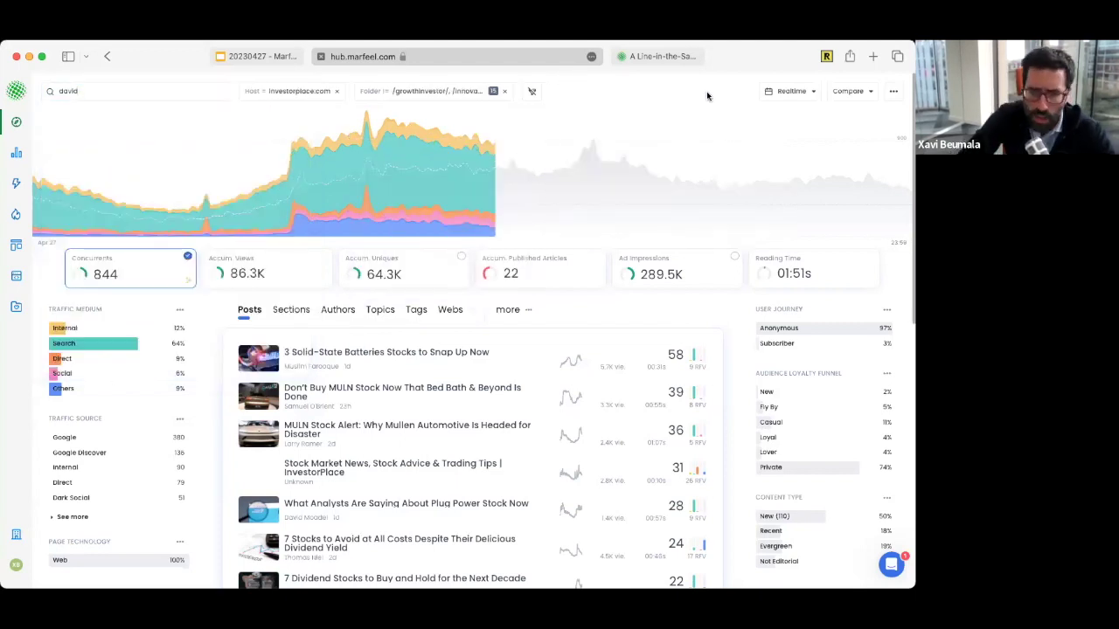
Step: Search with the article URL cut down to the fragment "a-line-in-the-" and highlight the suggested page title
left_click(135, 91)
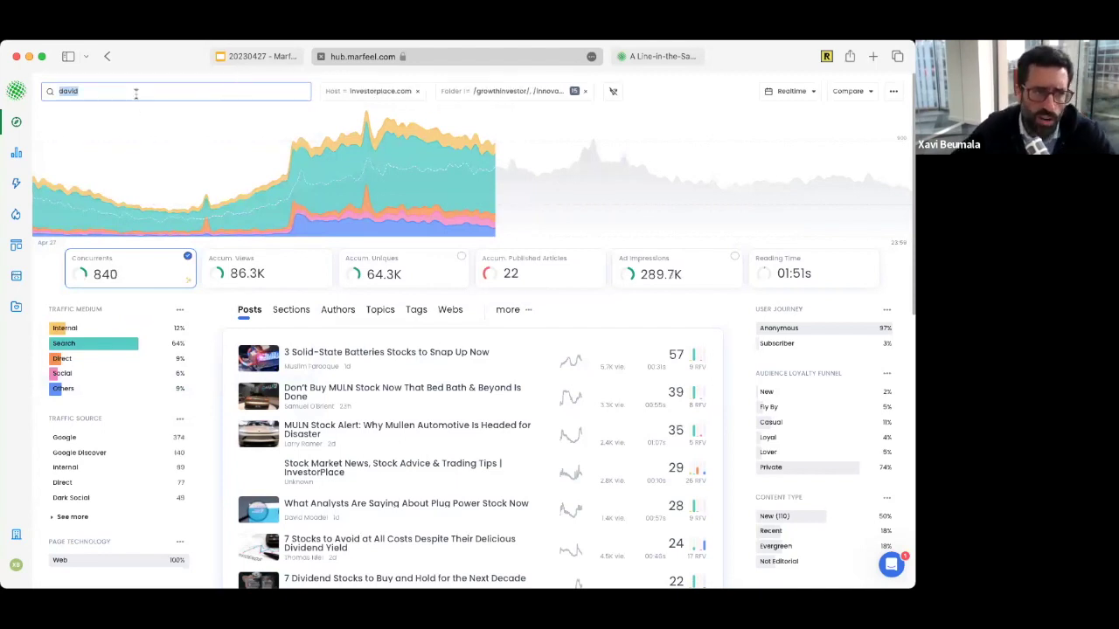
type("https://investorplace.com/2023/04/a-line-in-the-sand-moment-for-investing/")
key("shift+alt+Left")
key("shift+alt+Left")
key("shift+alt+Left")
key("shift+alt+Left")
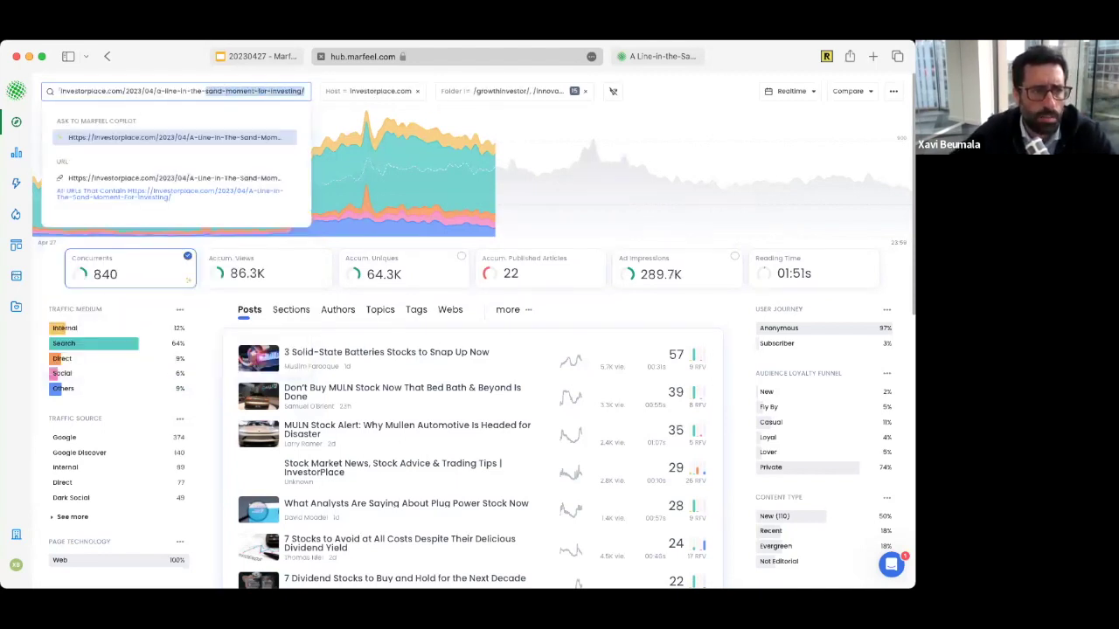
key("BackSpace")
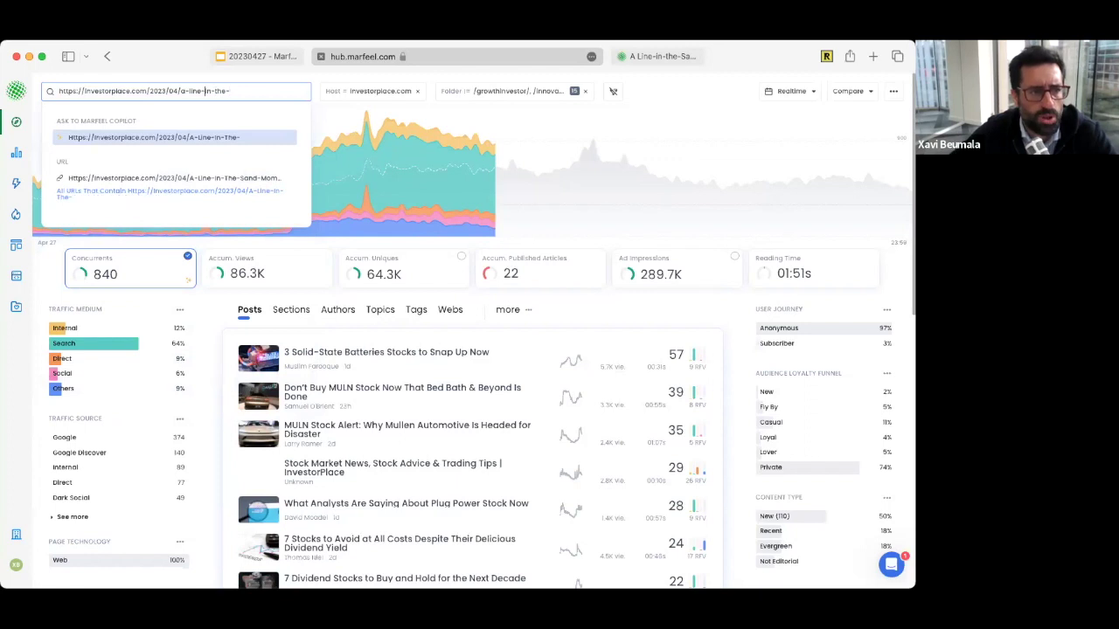
key("shift+super+Left")
key("BackSpace")
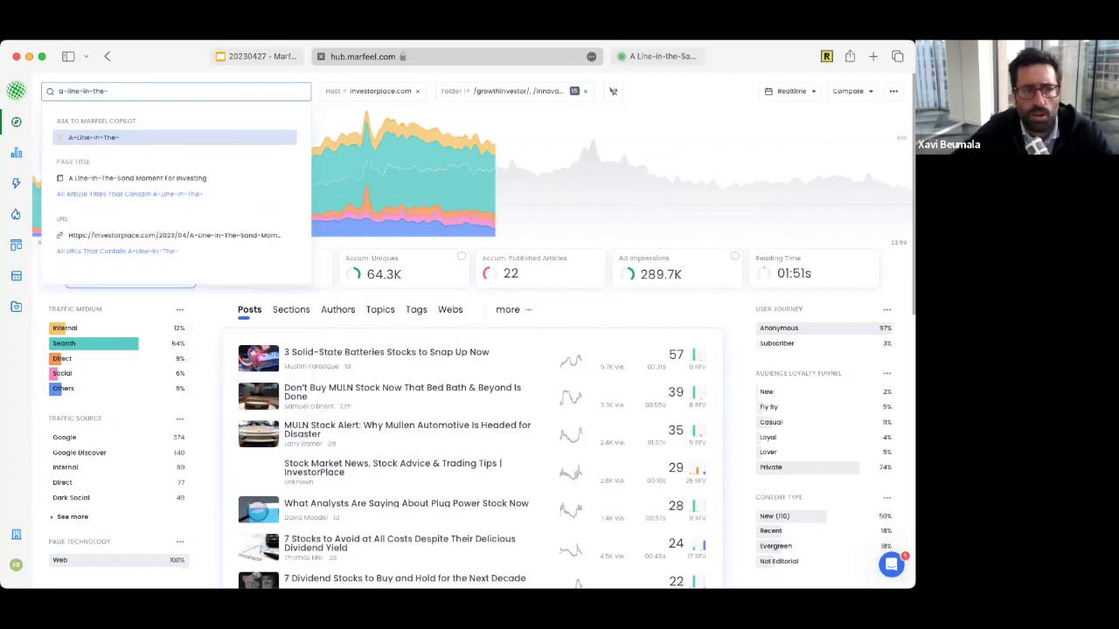
key("Down")
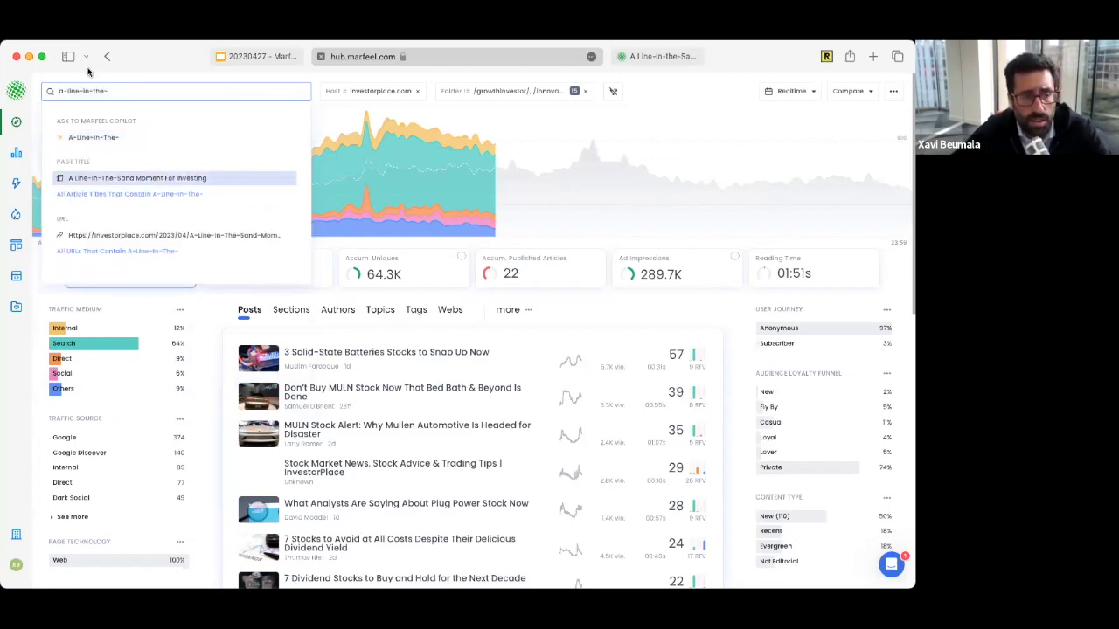